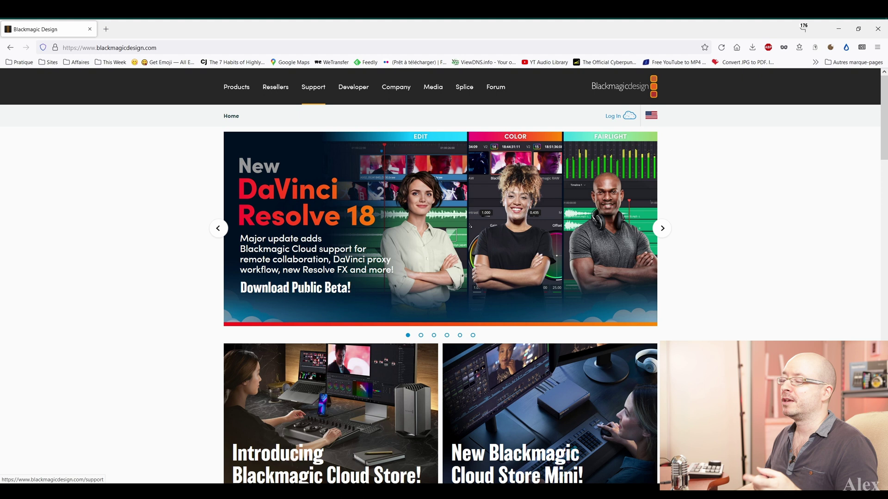
Step: Open the DaVinci Resolve and Fusion Software product family in the Blackmagic Design Support Center
click(313, 87)
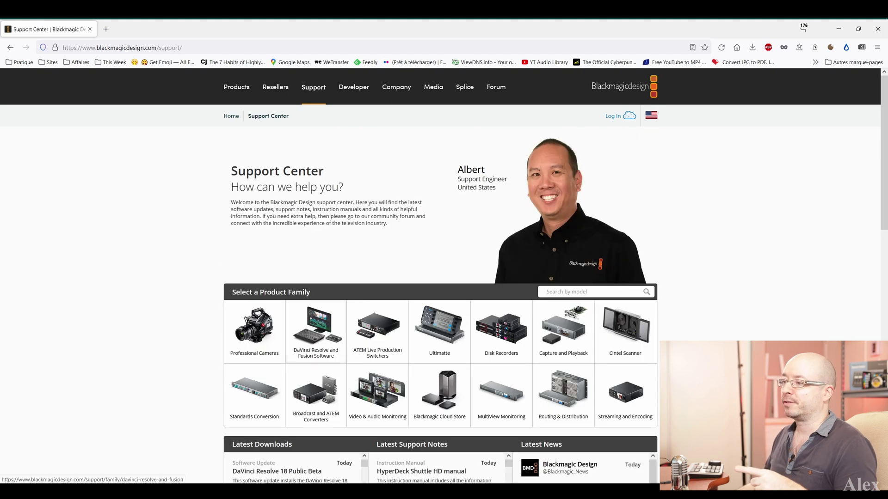
drag(242, 293, 310, 292)
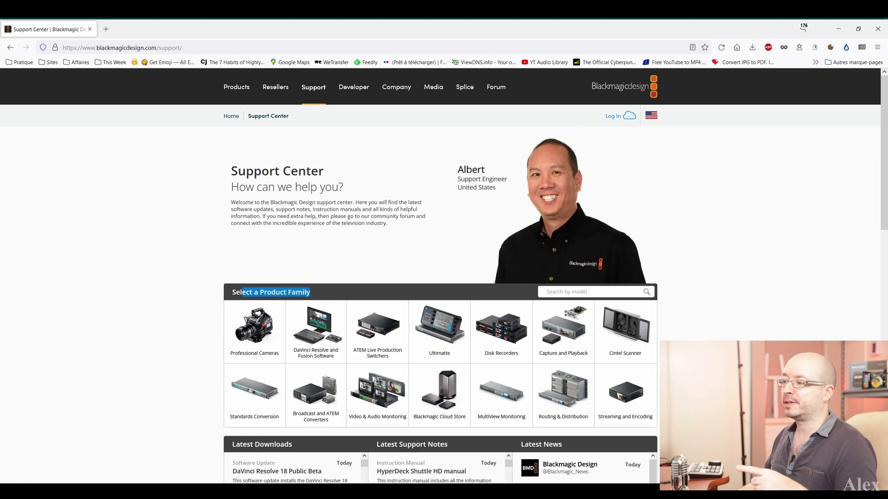
click(310, 292)
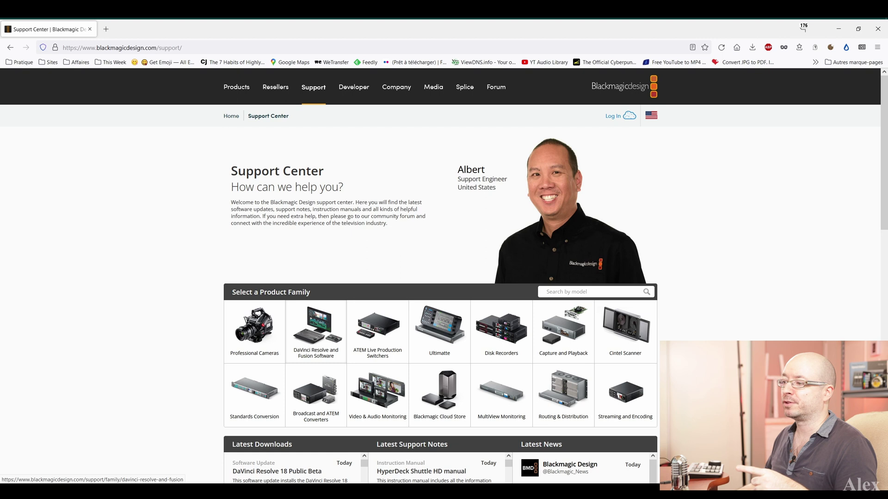
click(316, 331)
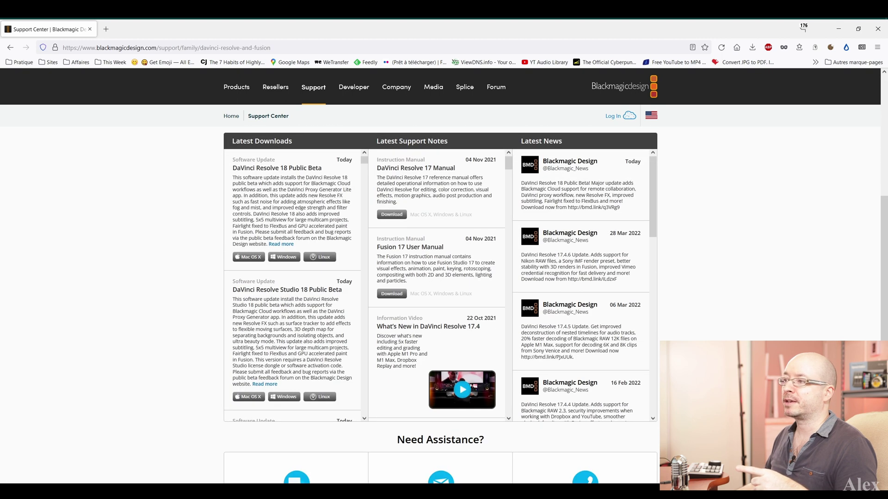
Step: Review the latest downloads for the DaVinci Resolve 18, Resolve Studio 18, Project Server 18 and Fusion Studio 18 betas
drag(233, 168, 321, 168)
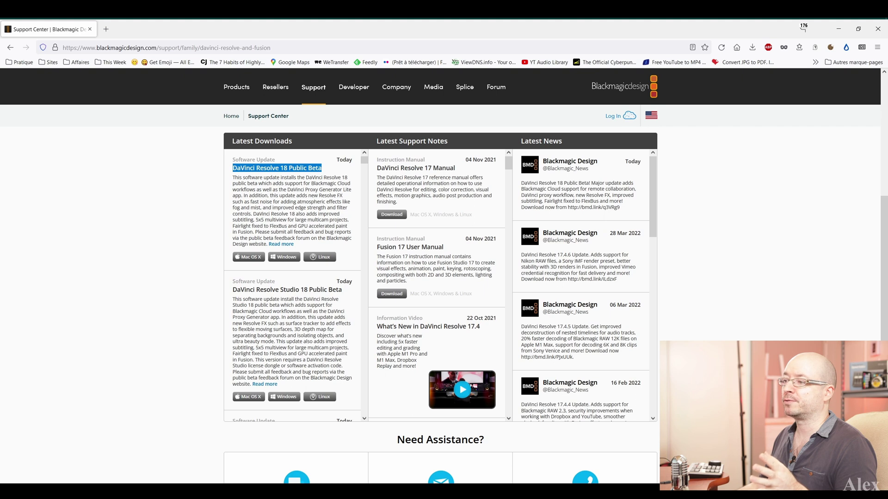
drag(233, 289, 342, 289)
click(342, 289)
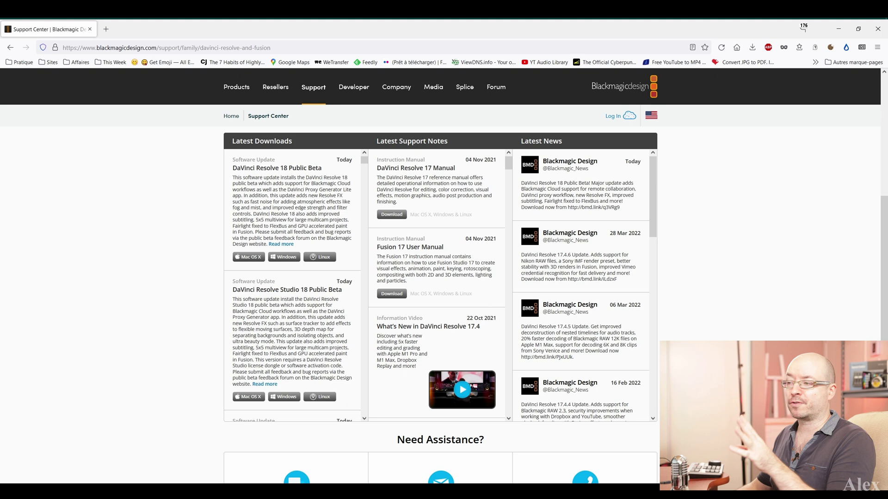
scroll(293, 284, down, 3)
drag(233, 284, 344, 283)
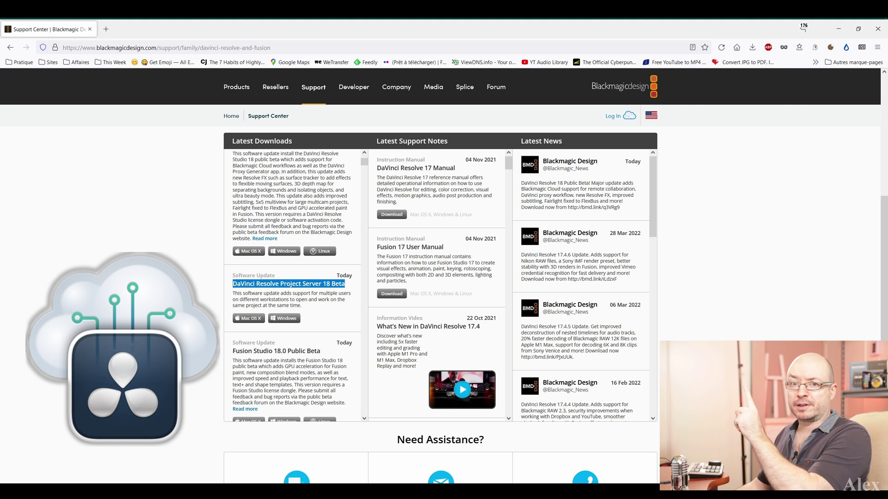
scroll(292, 284, down, 2)
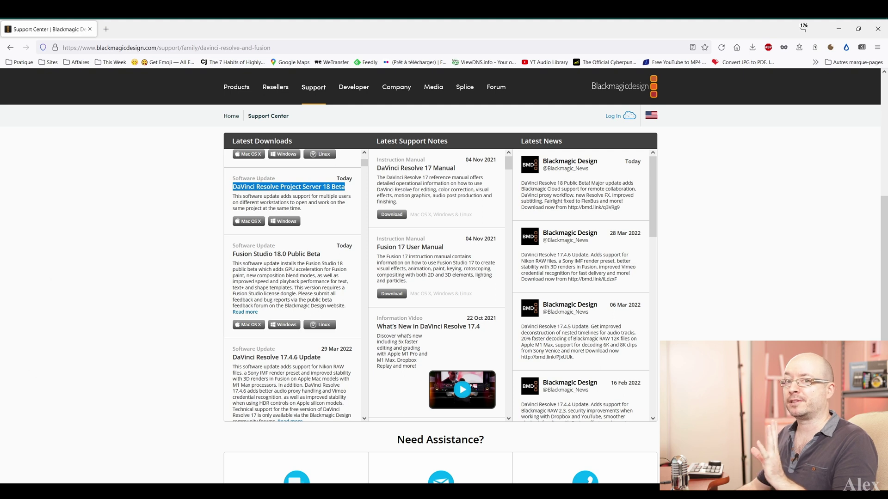
scroll(292, 284, up, 5)
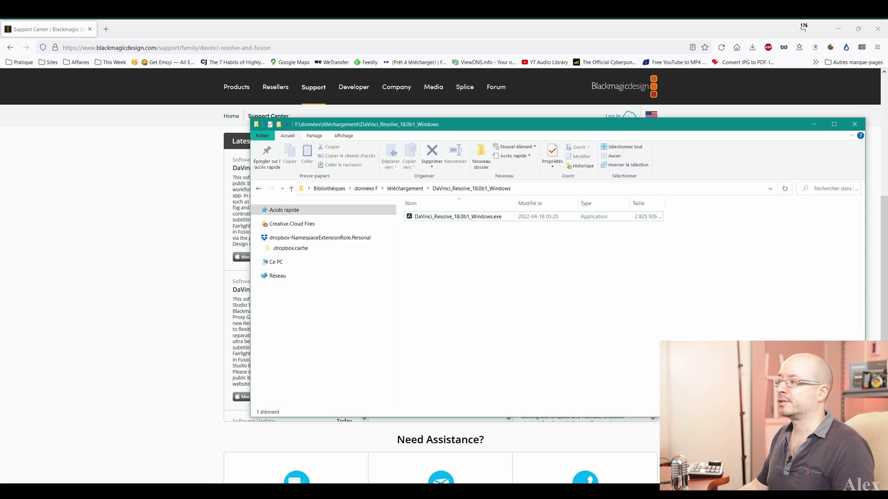
Step: Run the DaVinci_Resolve_18.0b1_Windows.exe installer and decline the project library upgrade in DaVinci Resolve 18
click(458, 216)
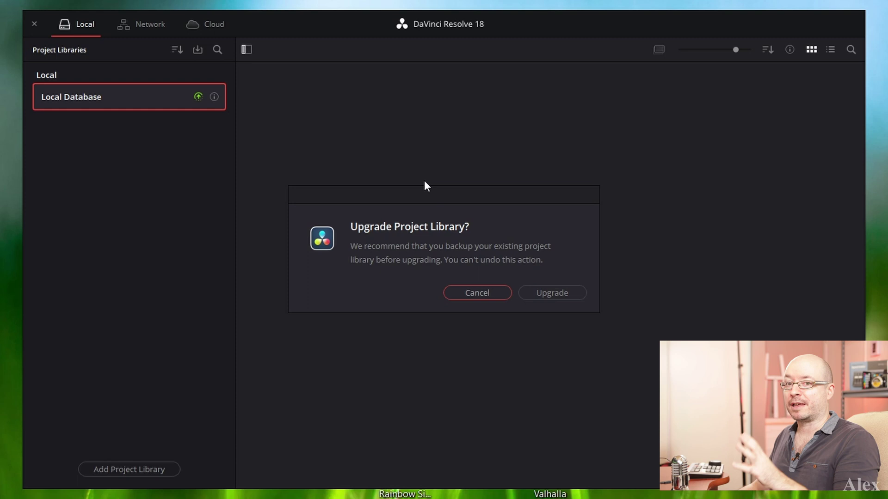
drag(415, 199, 411, 200)
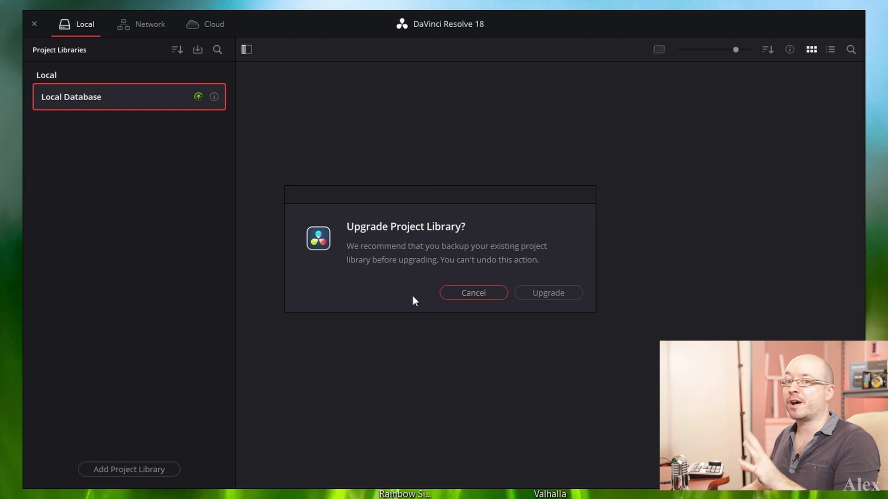
click(465, 293)
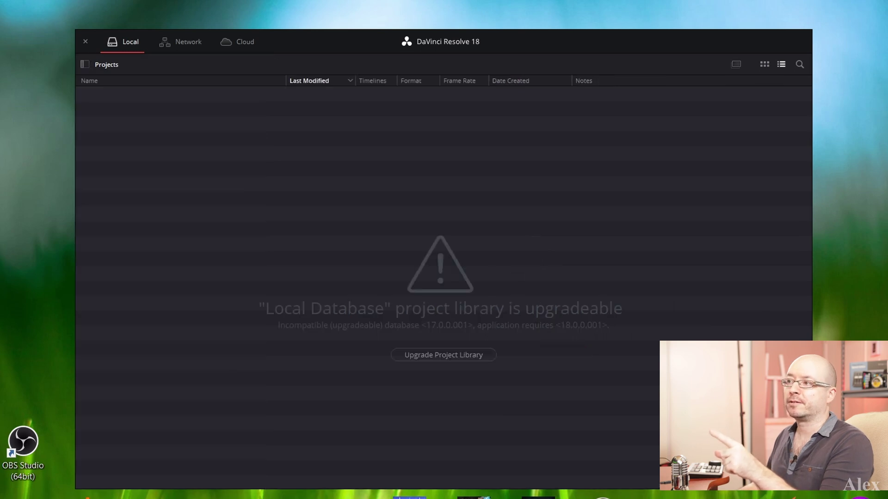
Step: Show the project libraries sidebar and create a new local project library named DR18BETA1
click(84, 64)
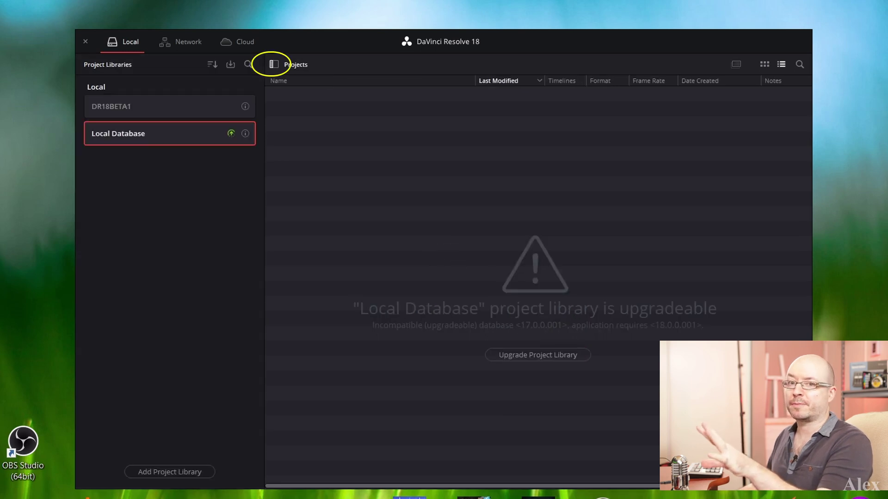
click(273, 64)
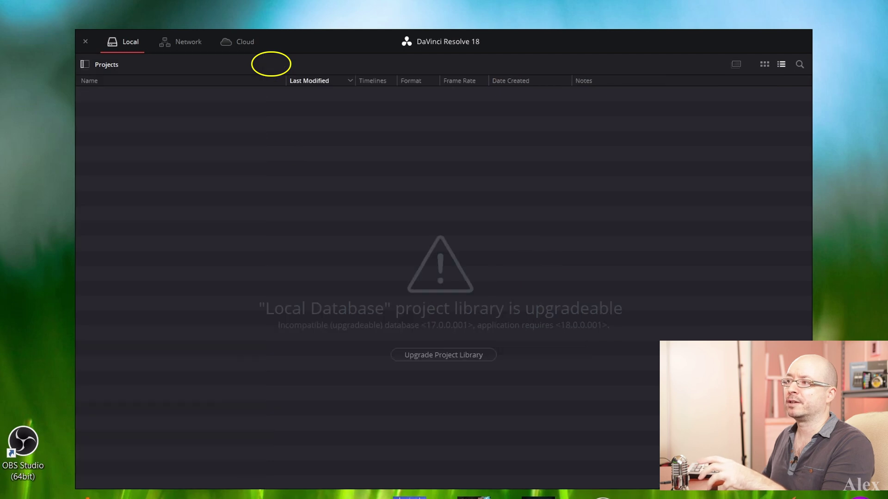
click(84, 65)
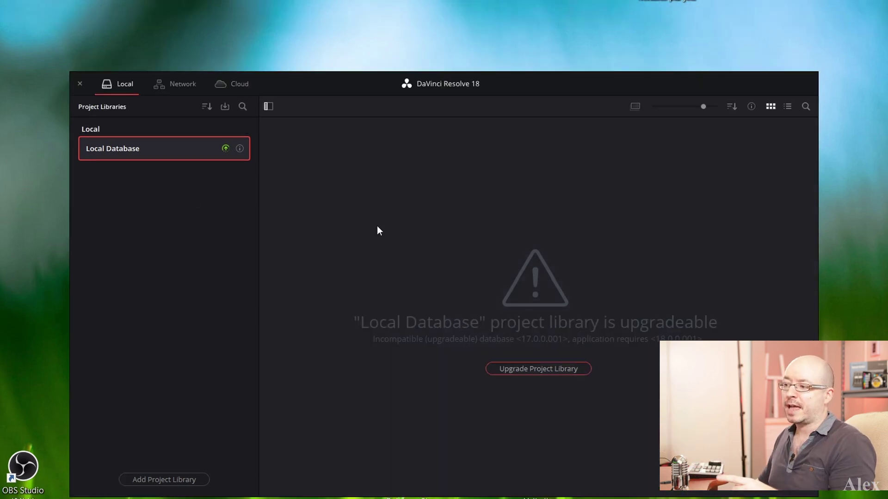
click(165, 479)
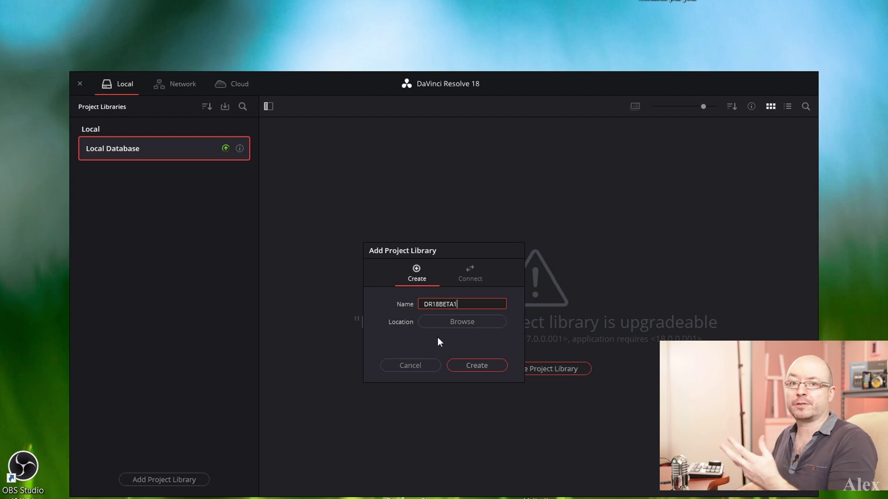
click(468, 365)
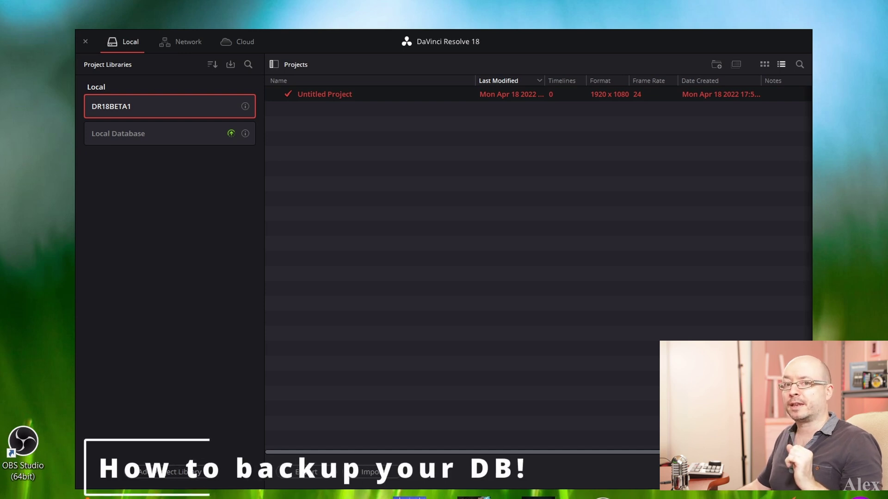
Step: Open the file location of the Local Database library and duplicate its Resolve Projects folder there
click(139, 133)
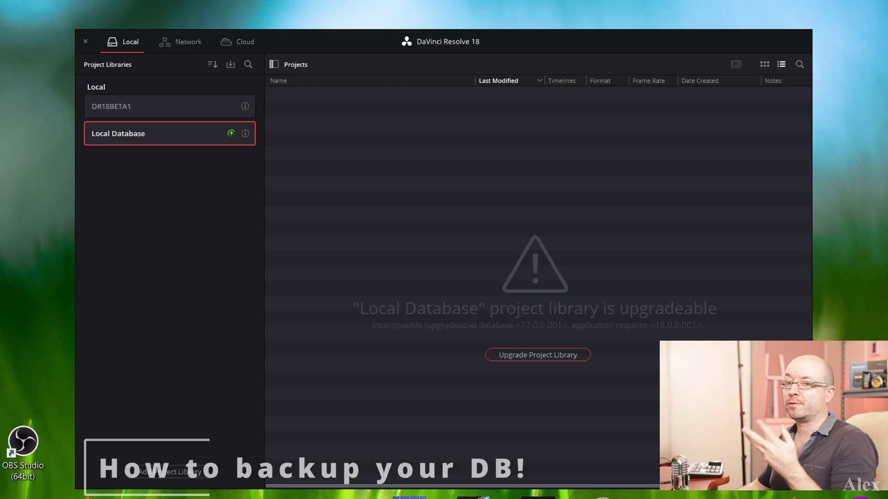
right_click(175, 133)
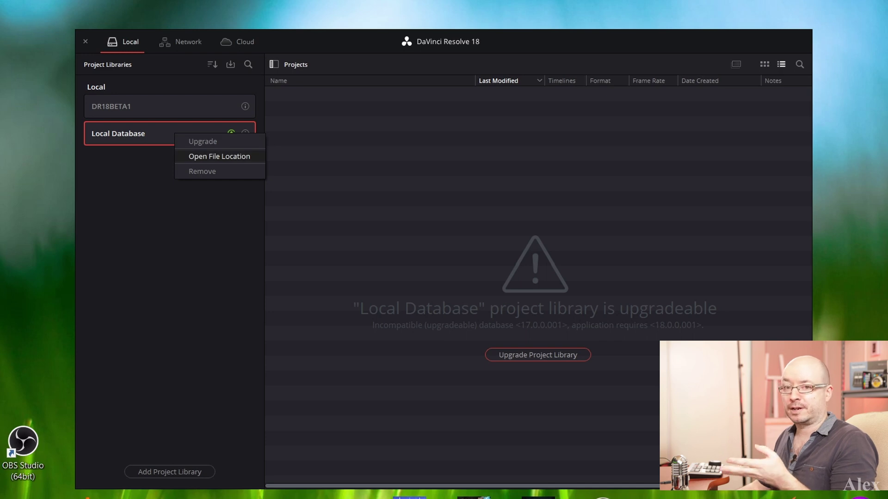
click(220, 157)
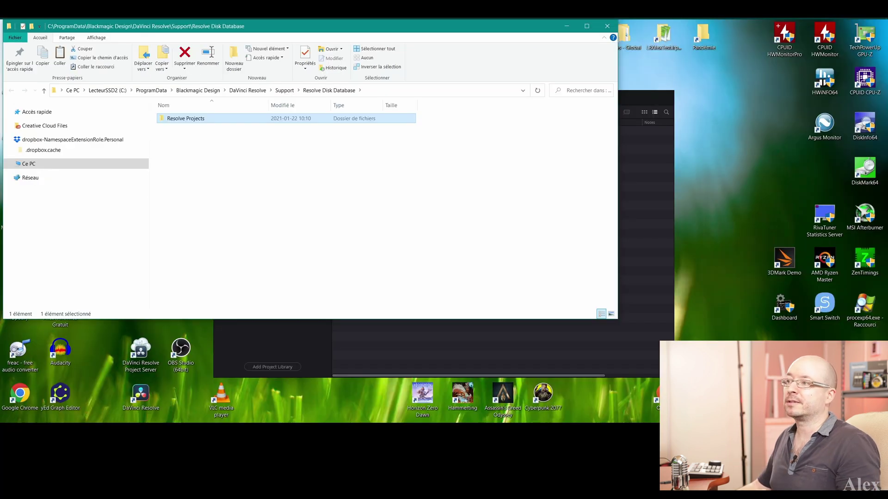
key(ctrl+v)
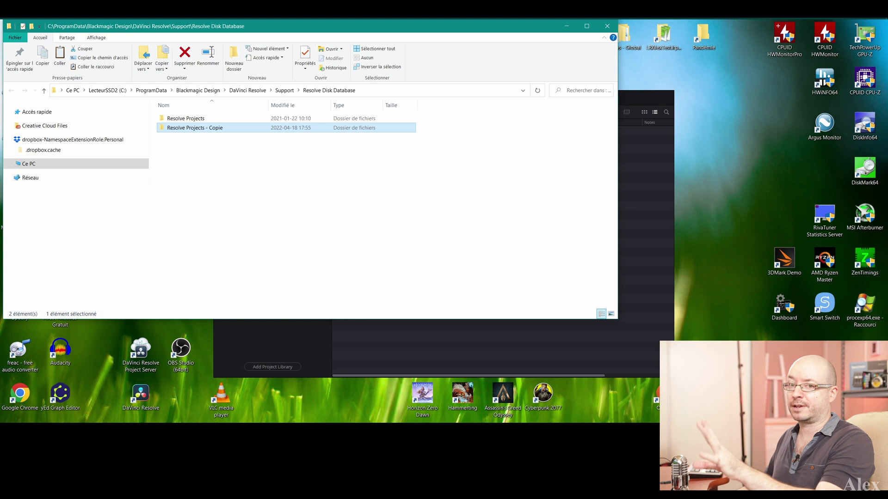
Step: Rename the copied folder "Resolve Projects - DR17 THAT WORKS GREAT AND NOT BETA"
key(F2)
key(End)
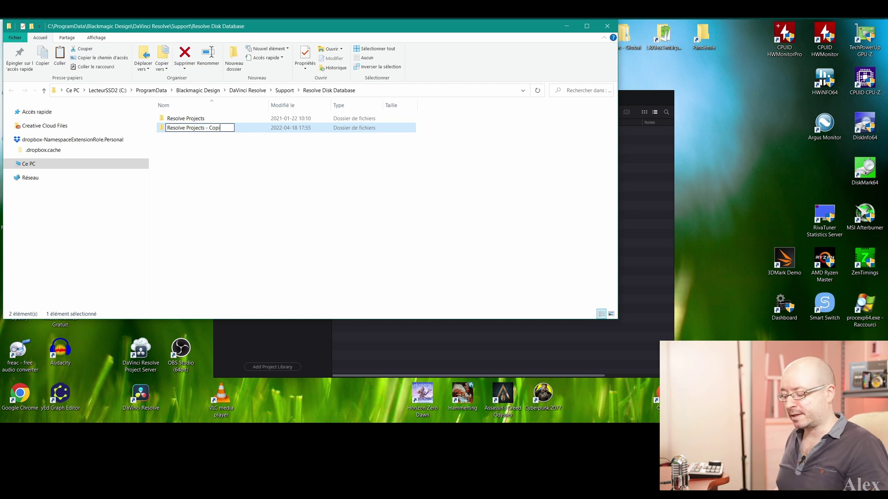
key(BackSpace)
key(BackSpace)
key(BackSpace)
key(BackSpace)
key(BackSpace)
text(DRV)
key(BackSpace)
text(17)
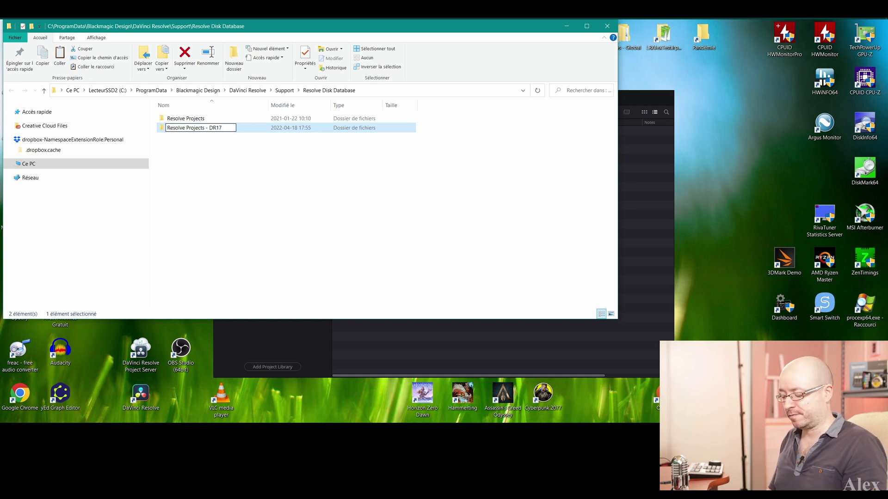
text( THAT WORKS GREAT)
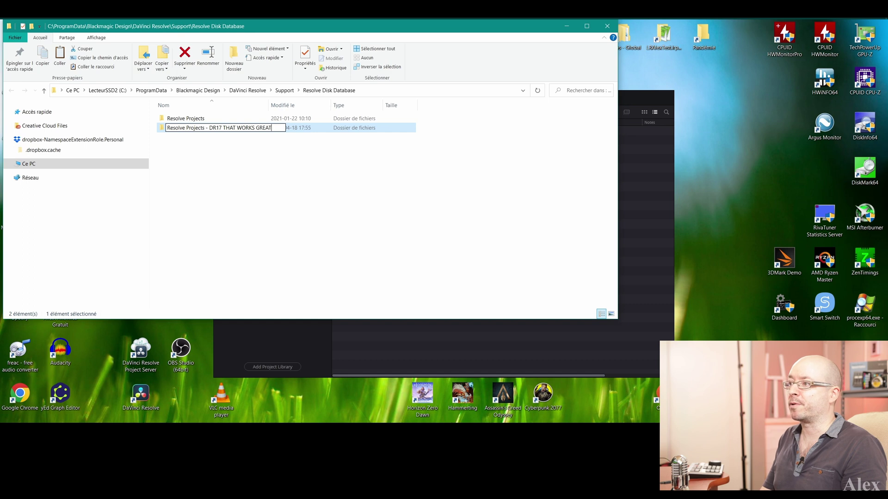
text( AND NOT BETA)
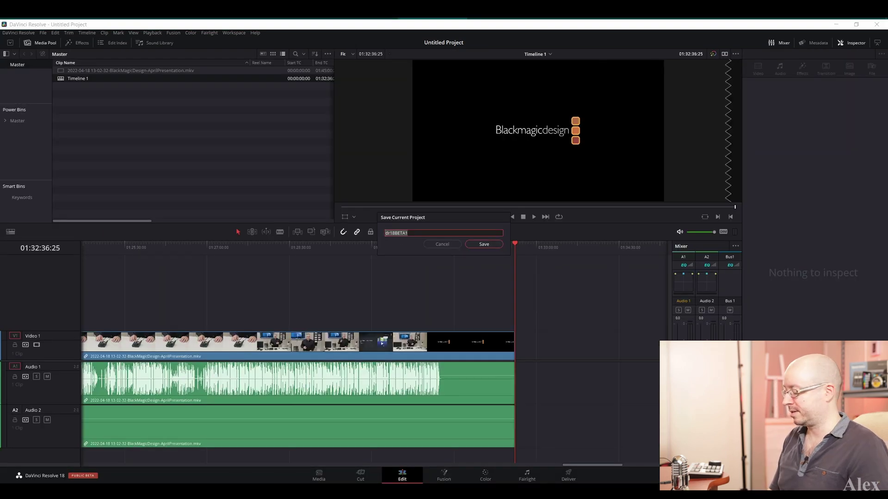
Step: Save the current DaVinci Resolve project under the name "DR18 BETA 1"
text(DR)
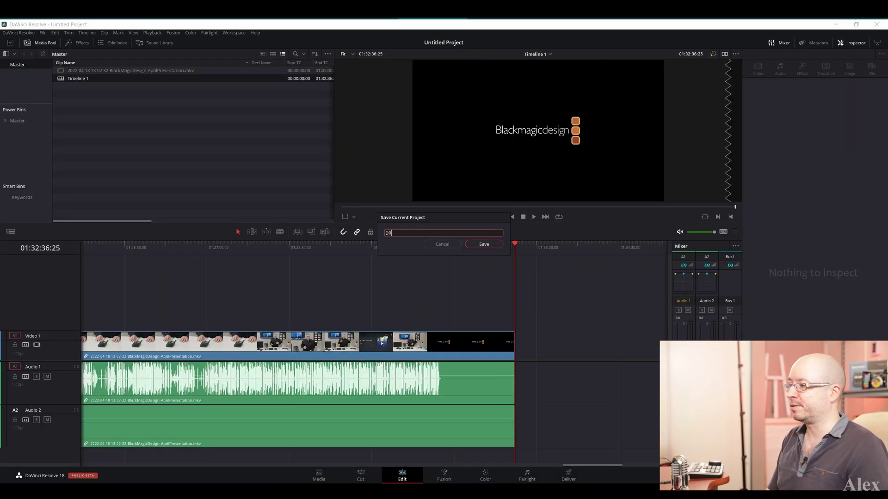
text(18 BETA 1)
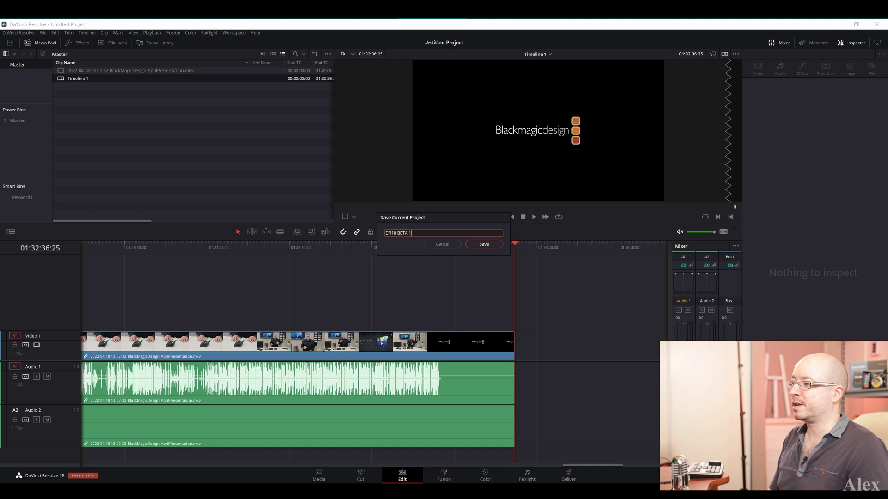
key(Return)
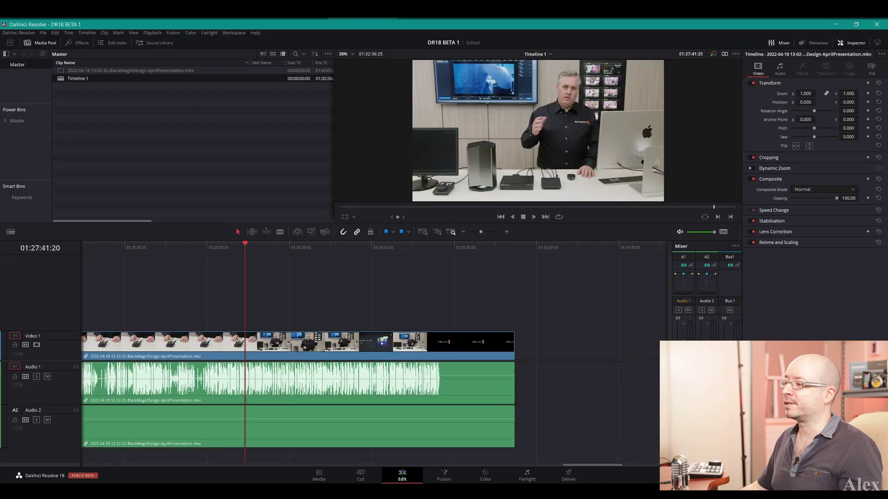
Step: Open the Project Manager and go through the network project libraries to the cloud ones
scroll(295, 352, right, 3)
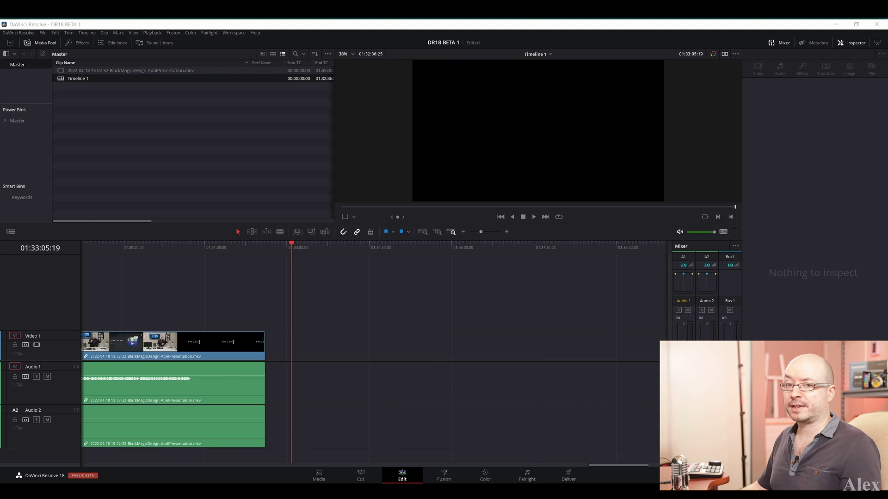
key(shift+1)
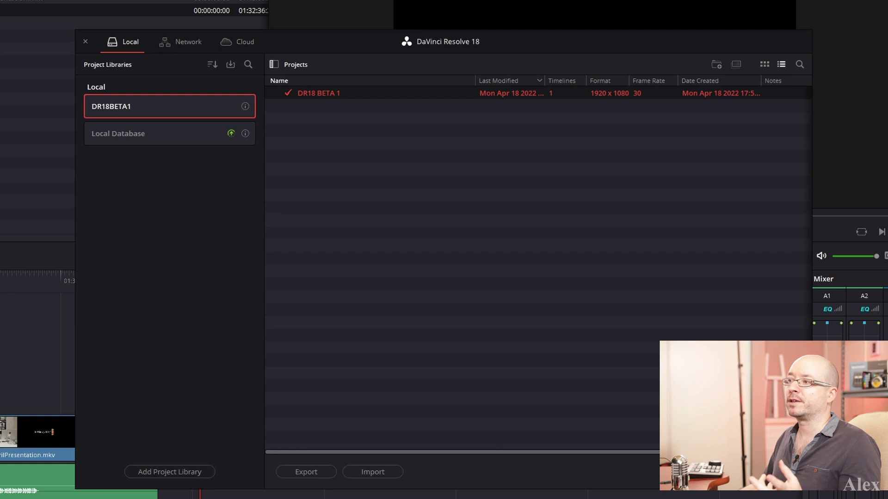
click(181, 41)
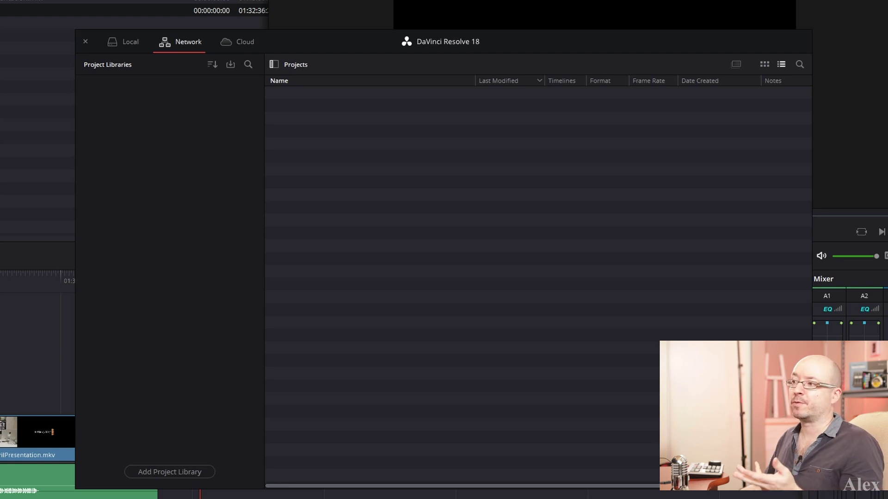
click(237, 42)
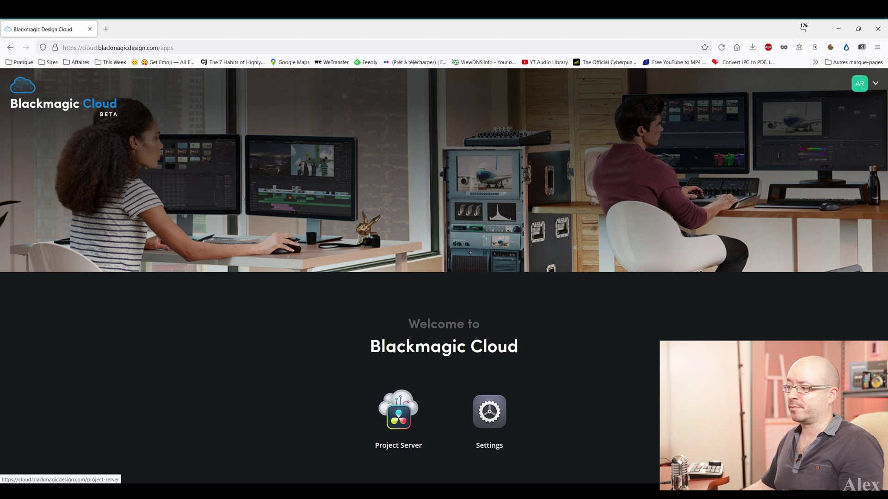
Step: Open Project Server in Blackmagic Cloud and set the first project library's region to USA - N. California
click(398, 412)
click(444, 328)
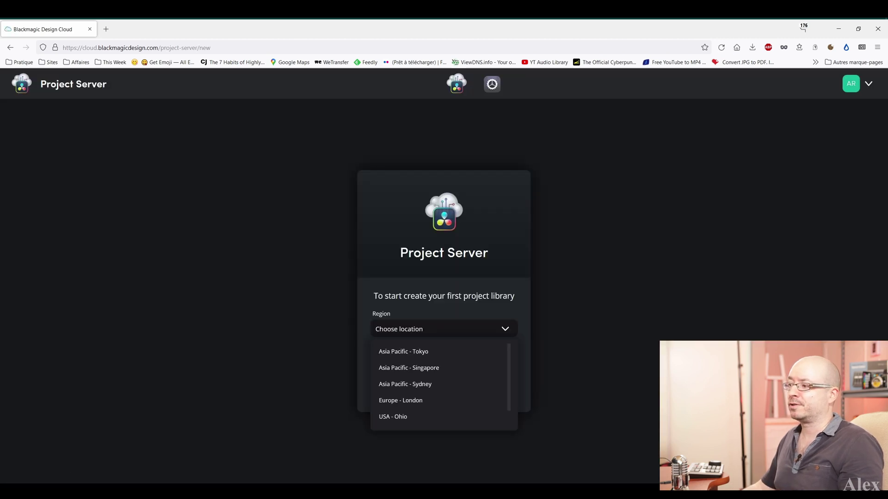
scroll(439, 400, down, 1)
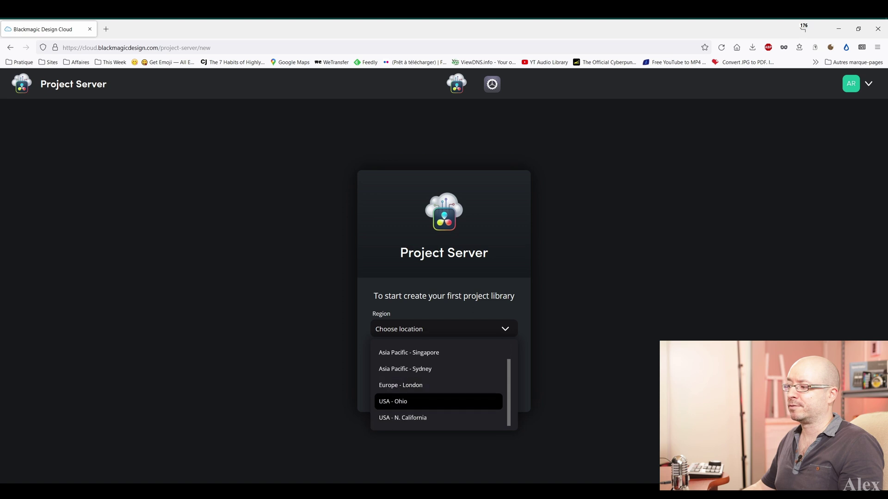
click(402, 417)
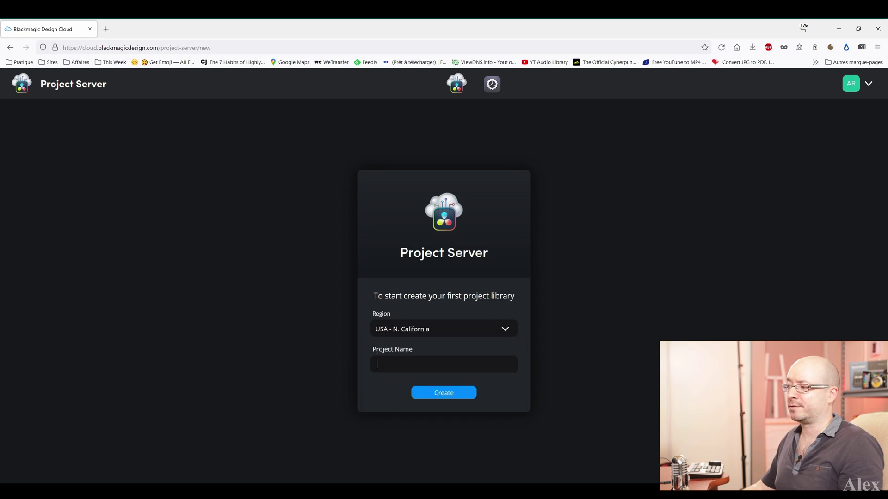
Step: Try to create the USA - N. California project library under a test name beginning with "TESTserver1 cute", accepting the monthly cost
text(TESTser)
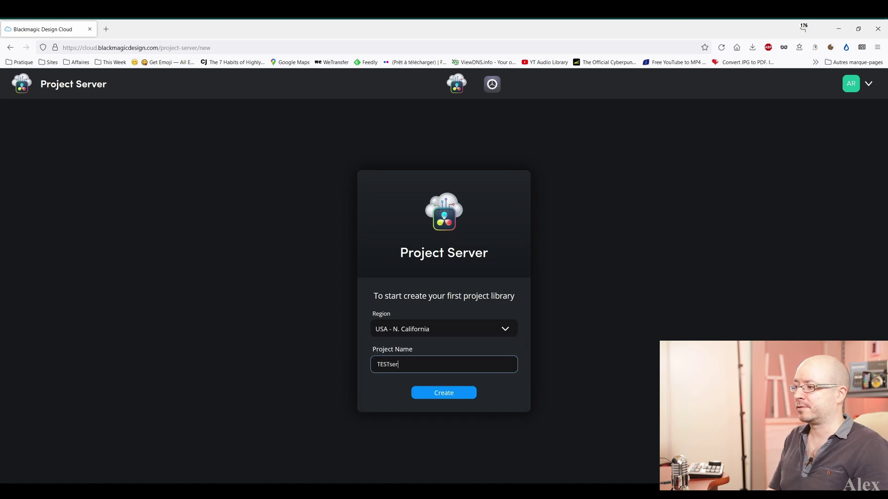
text(ver1 cute p)
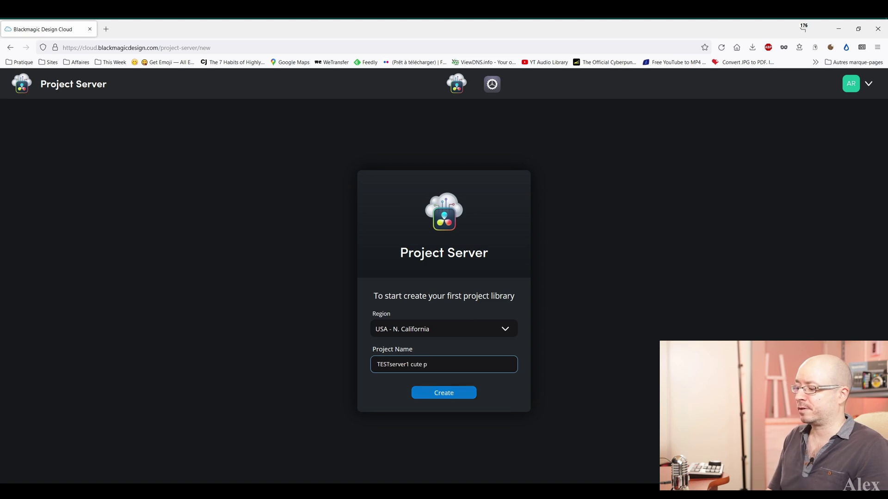
key(BackSpace)
text(appl)
key(Return)
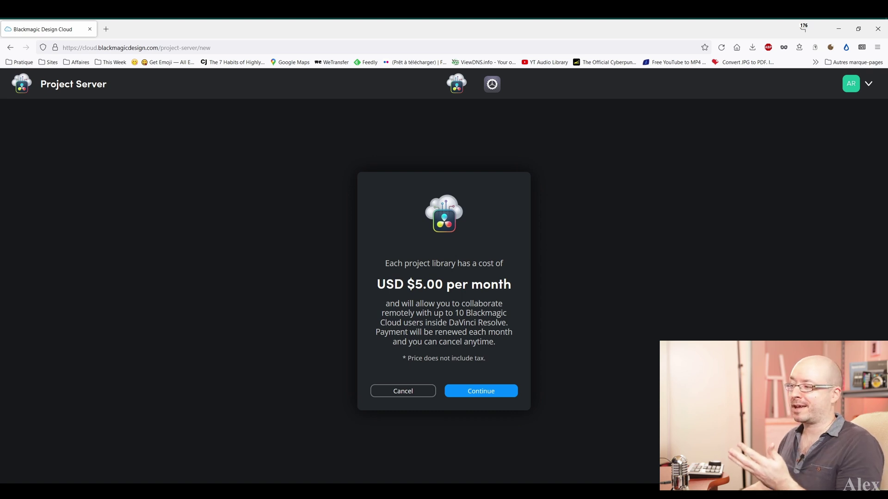
key(Return)
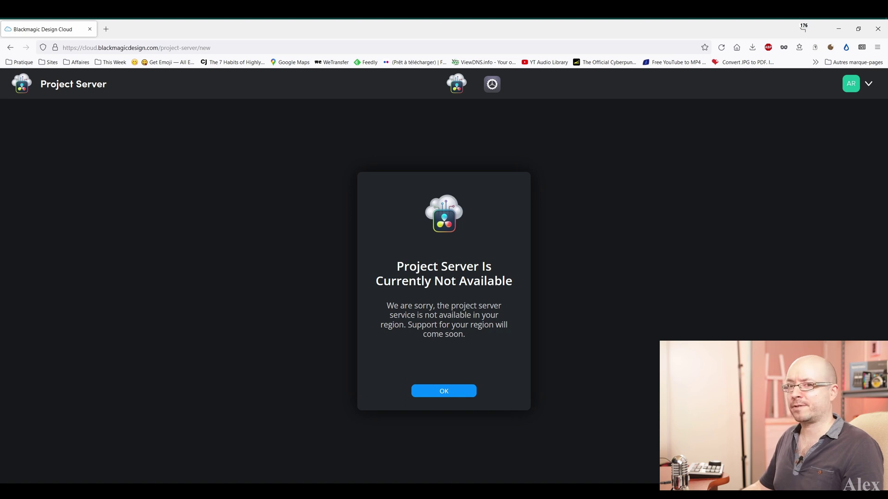
key(Return)
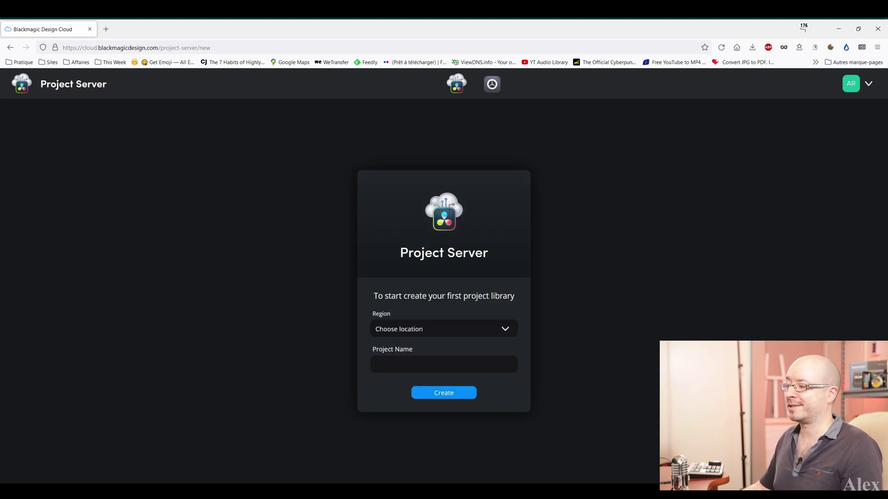
Step: Try to create the project library in the Asia Pacific - Tokyo region
key(space)
key(Down)
key(Return)
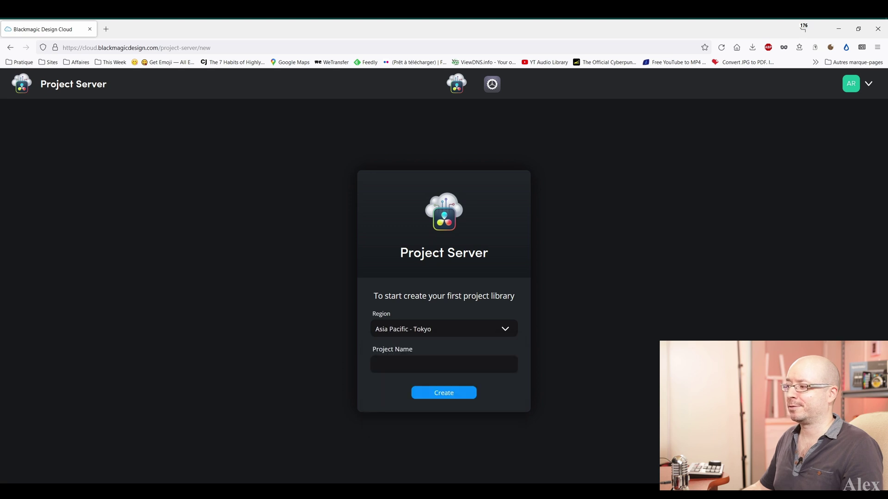
key(Return)
Step: Try to create a project library named "Test 1" in an Asia Pacific region and accept the monthly cost
key(space)
key(Down)
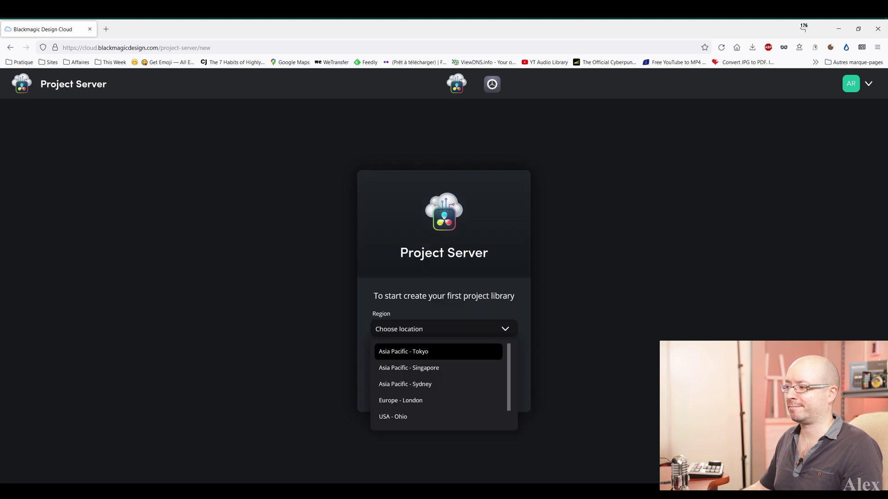
key(Down)
key(Tab)
text(Test 1)
key(Return)
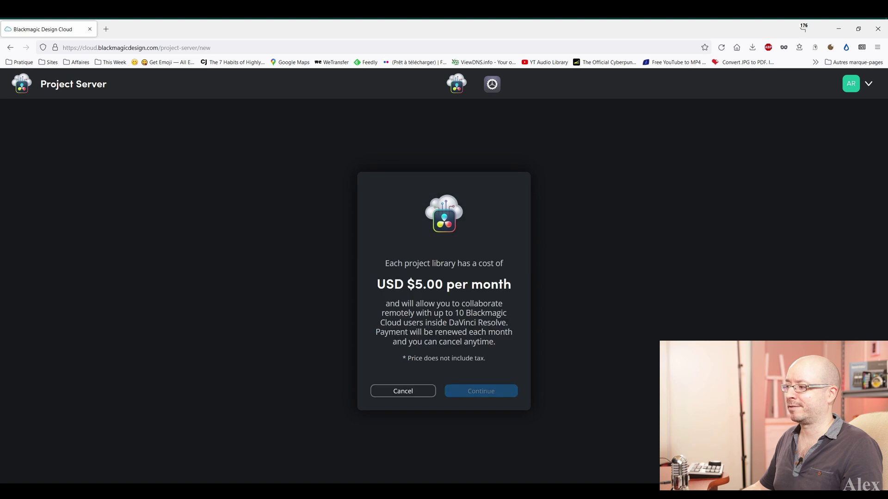
key(Return)
Step: Switch to DaVinci Resolve and add a basic Text title to Video 1 after the existing clip
key(space)
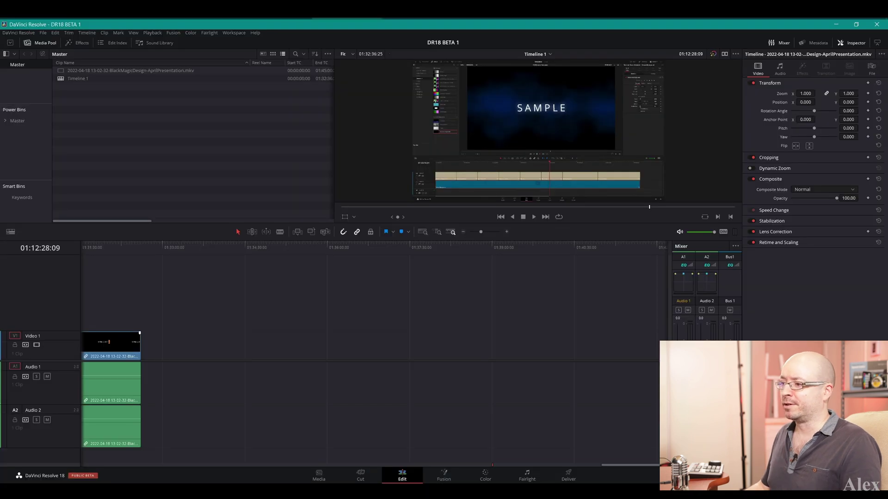
click(78, 42)
click(202, 91)
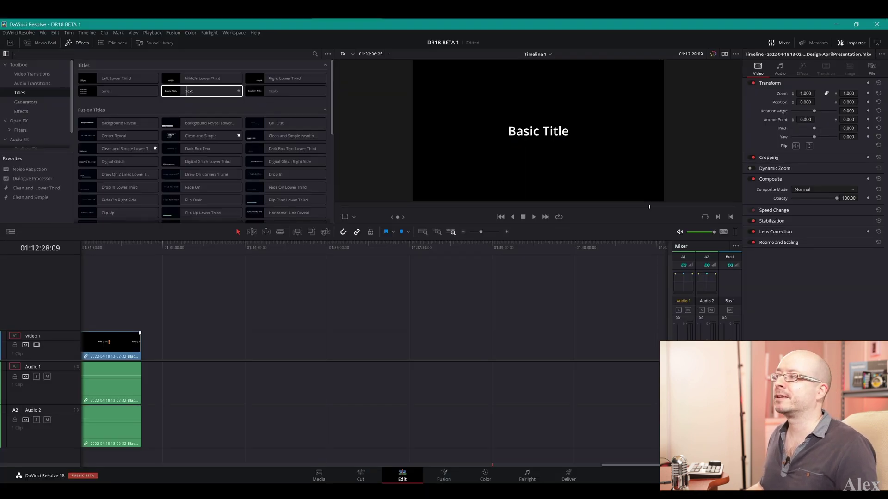
drag(202, 91, 313, 345)
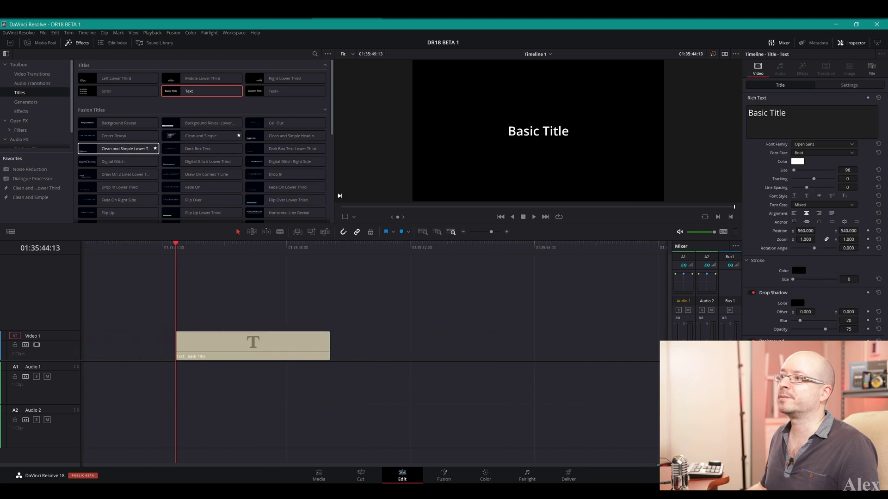
Step: Append the Clean and Simple Lower Third, Clean and Simple and Digital Glitch Right Side titles on Video 1 and play them back
drag(122, 149, 332, 346)
drag(197, 135, 490, 341)
key(ctrl+minus)
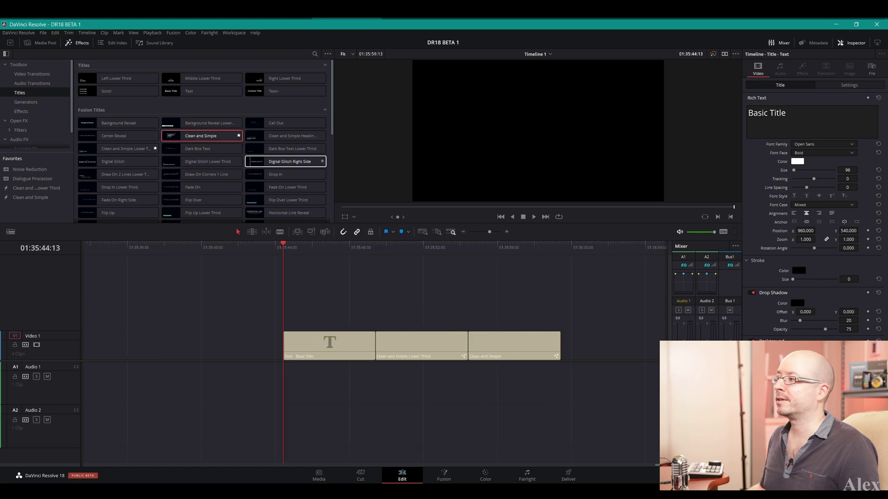
drag(277, 161, 573, 345)
scroll(370, 351, right, 4)
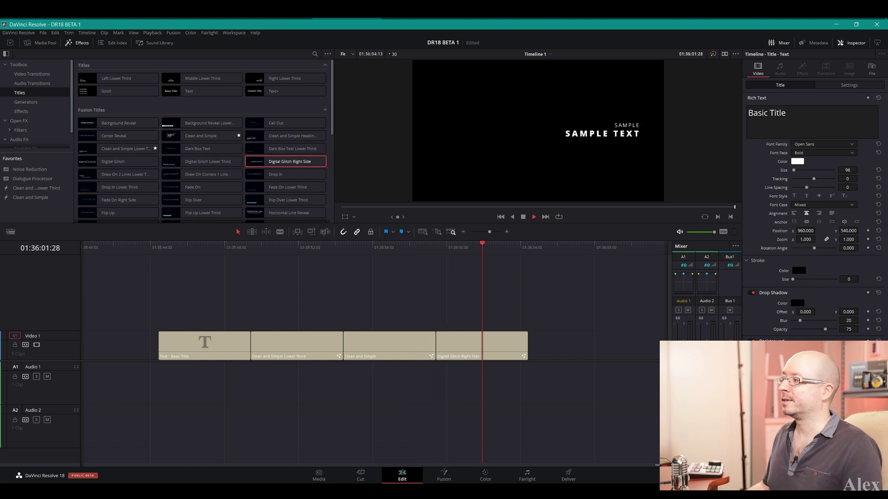
key(space)
Step: Append the Slide From Center Line title after the Digital Glitch title and shorten it to about half its length
key(ctrl+minus)
key(ctrl+minus)
key(ctrl+minus)
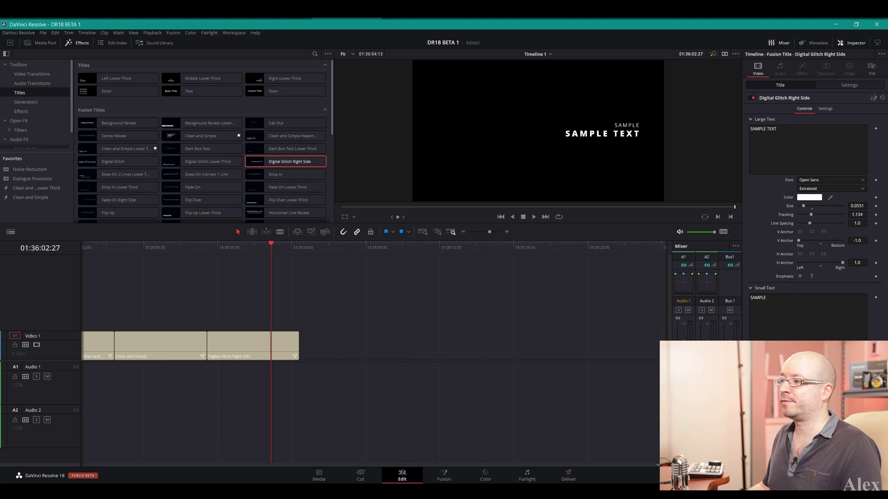
scroll(202, 134, down, 10)
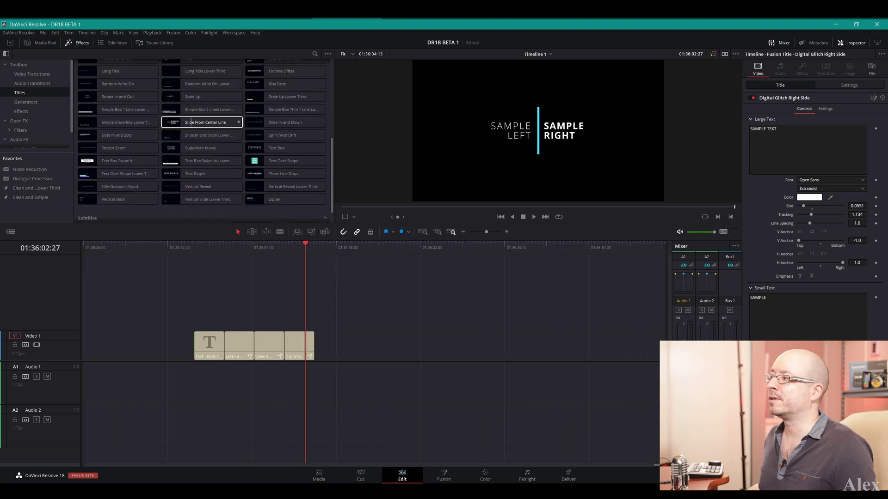
drag(198, 122, 315, 346)
scroll(324, 347, up, 2)
scroll(324, 347, up, 2)
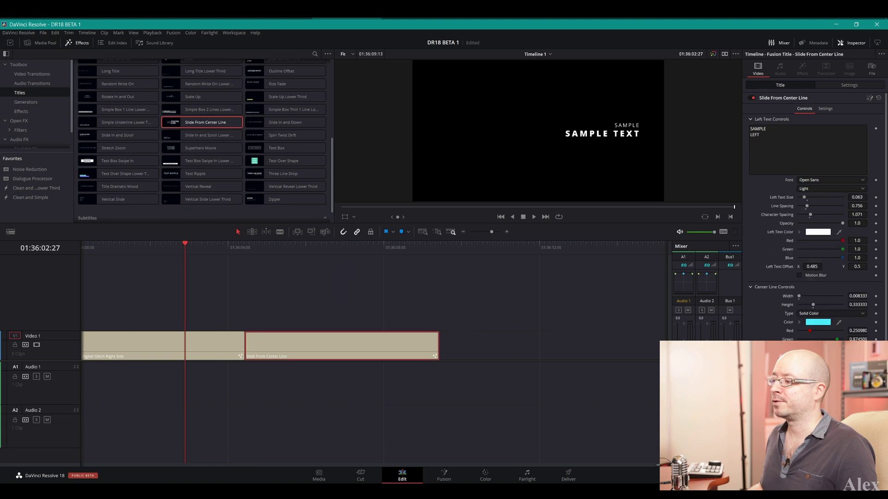
drag(438, 347, 344, 347)
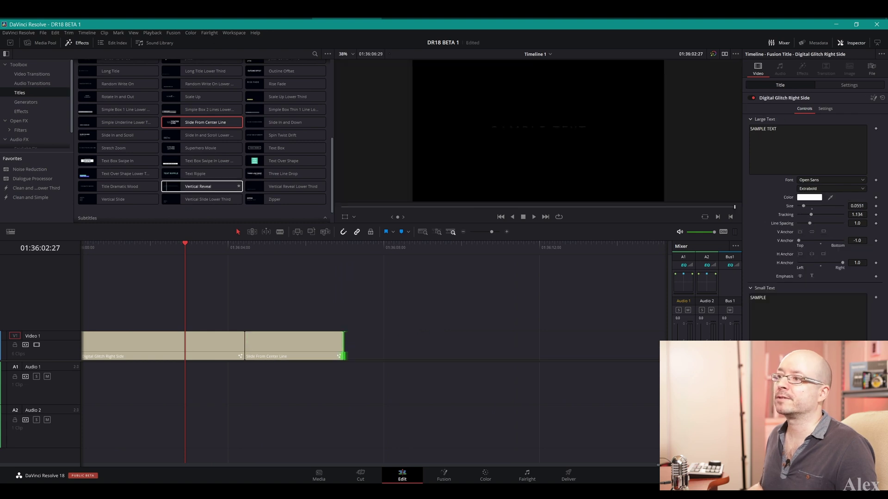
Step: Append the Superhero Movie and Text Over Shape Lower Third titles to the end of Video 1
drag(200, 148, 347, 344)
click(230, 245)
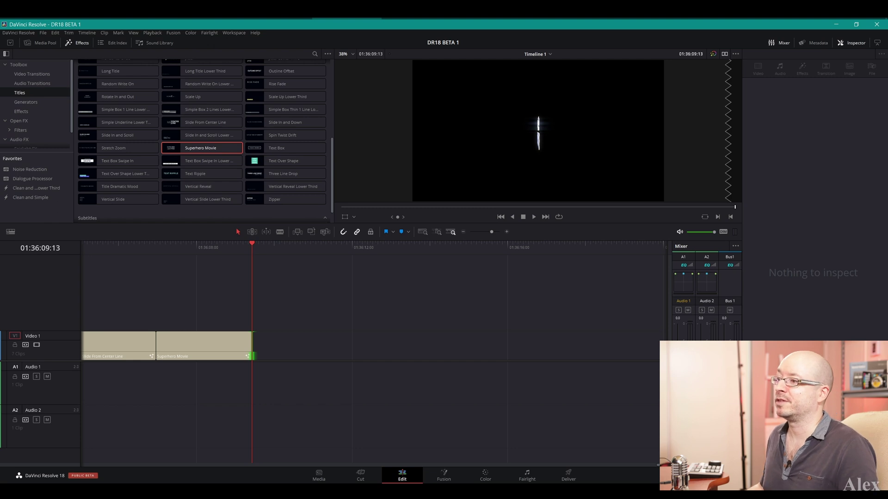
drag(122, 173, 266, 346)
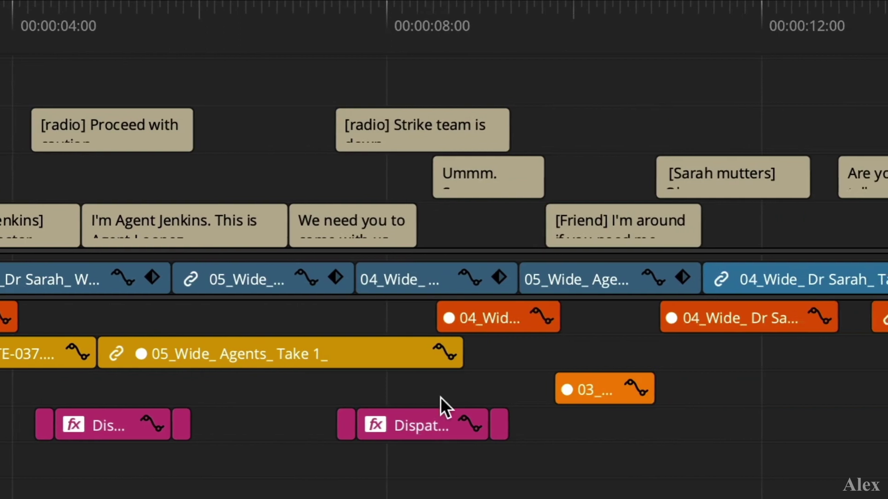
Step: Open the subtitle region options on the timeline's subtitle tracks and pick a region in them
right_click(264, 132)
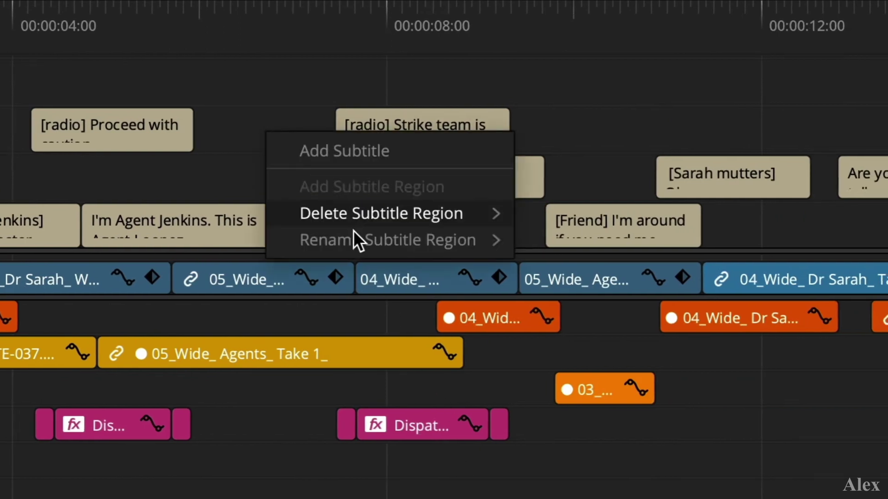
mouse_move(356, 239)
click(621, 291)
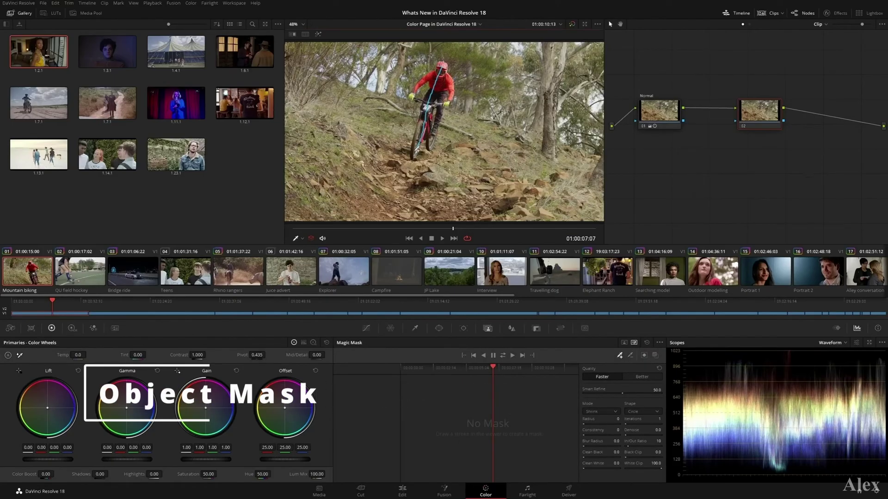
Step: Track the Magic Mask on the mountain biking clip and draw a mask stroke over the girl's hair in the Teens clip
click(503, 355)
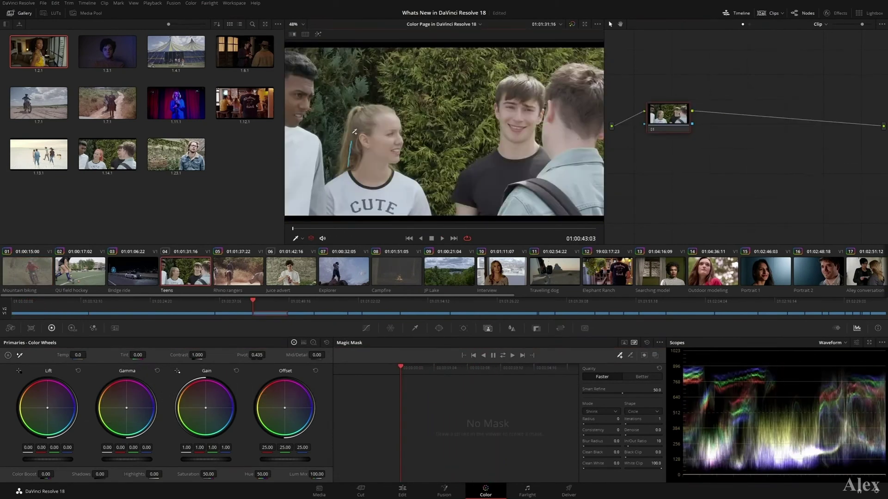
drag(367, 121, 368, 123)
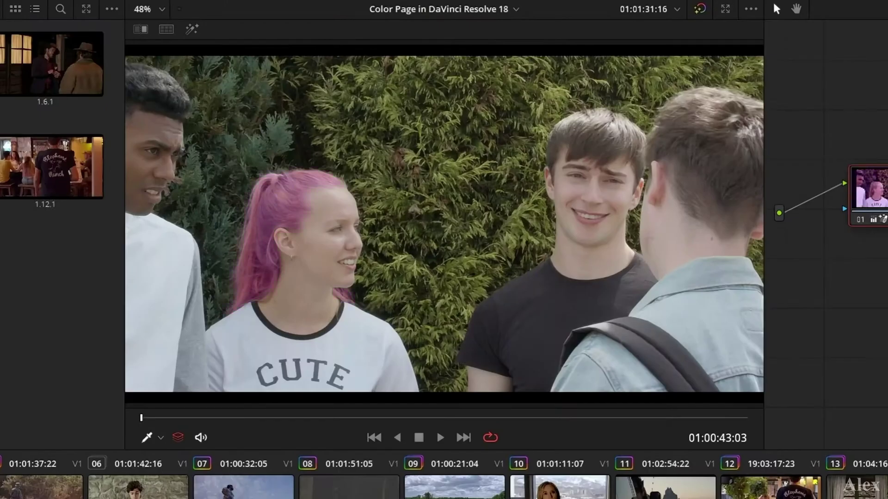
key(space)
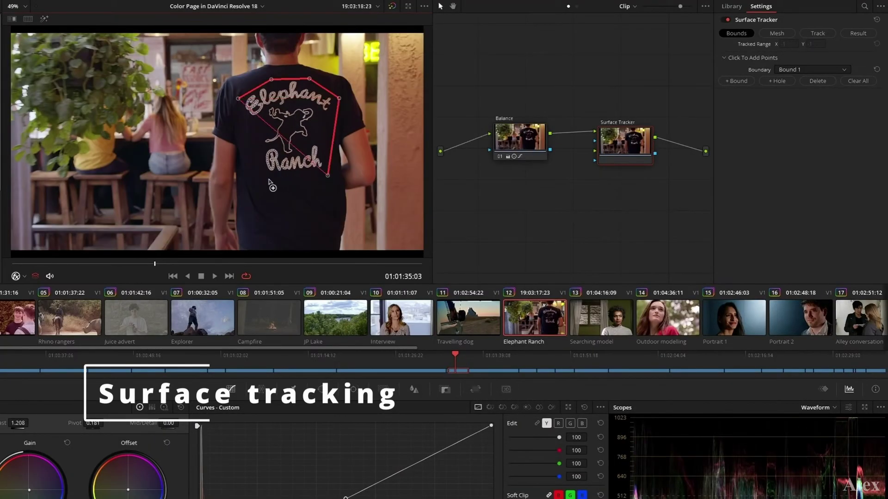
Step: Build the Surface Tracker mesh for the bounded T-shirt print, track it and play back the replacement logo
click(777, 34)
click(817, 33)
click(804, 66)
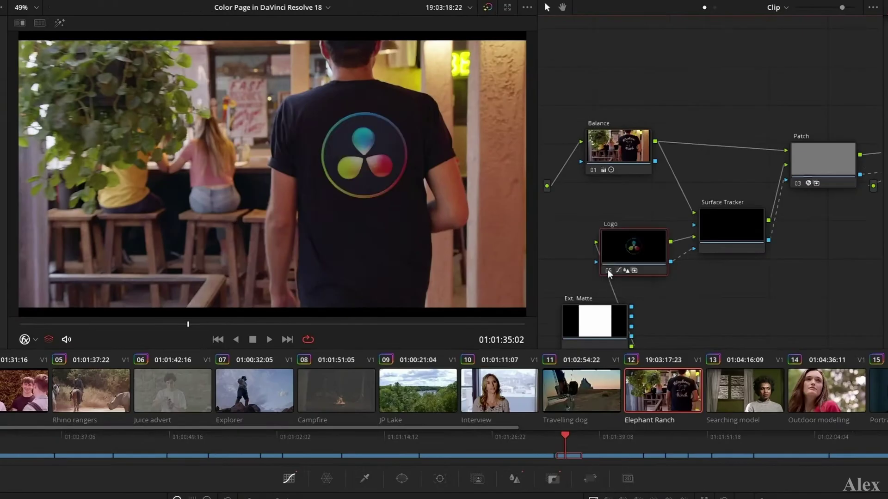
key(space)
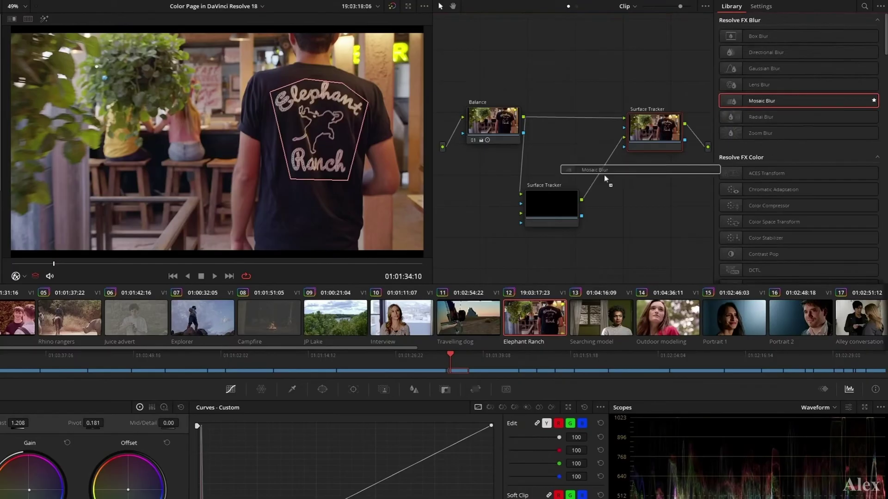
Step: Insert a Mosaic Blur between the two Surface Tracker nodes and play back the clip
drag(604, 175, 599, 173)
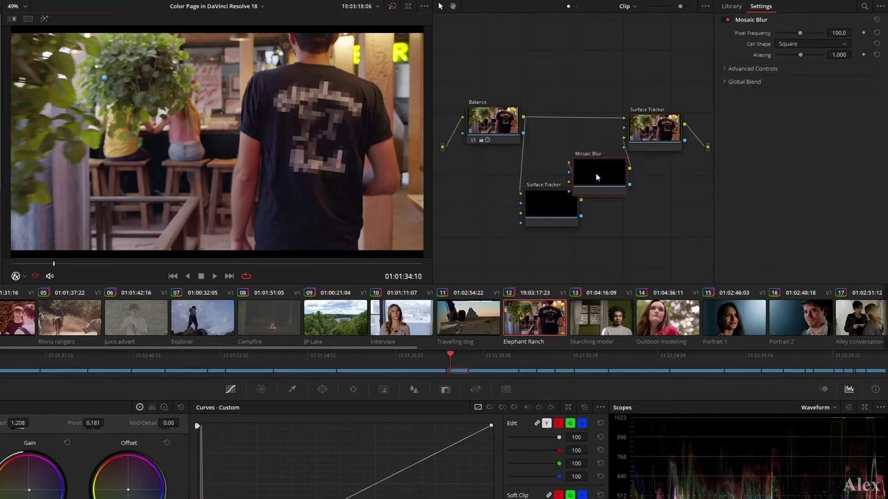
key(space)
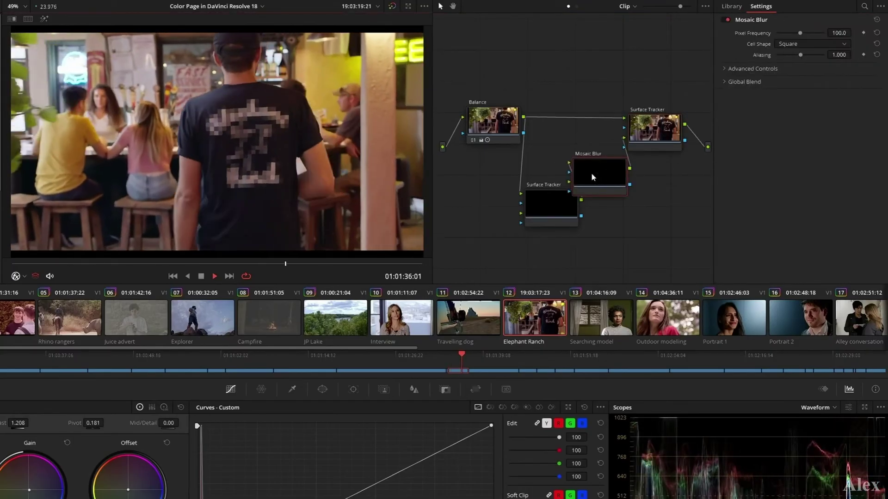